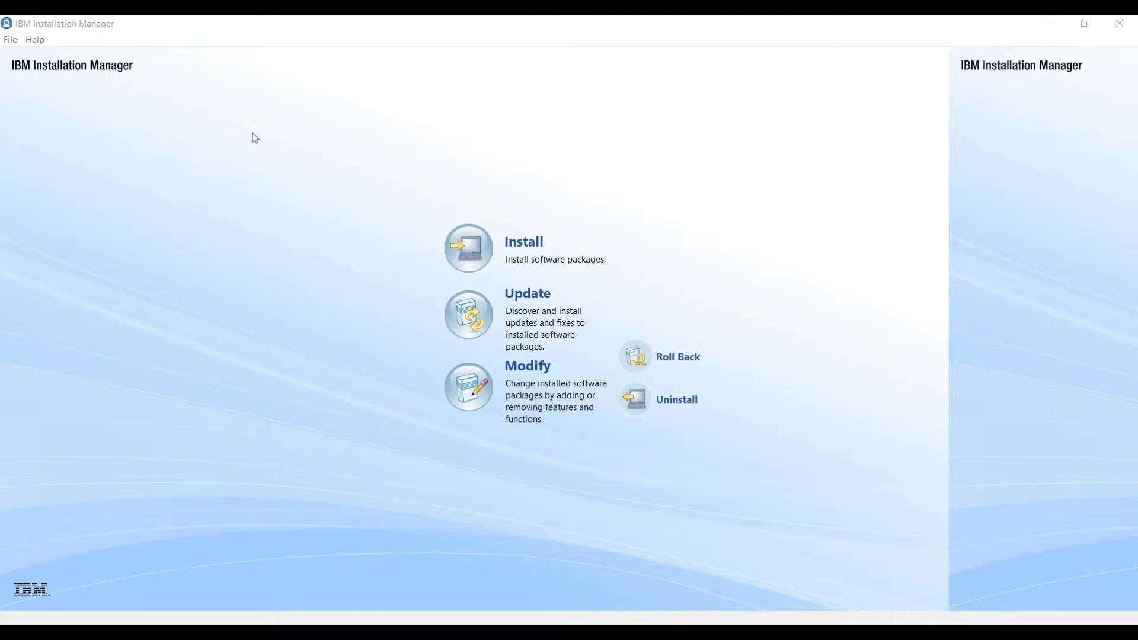
Step: Add WSP_Express_8.5_Install_TRIAL\WP85_Express\repository.config as a repository in Preferences
{"action": "left_click", "coordinate": [12, 40]}
{"action": "left_click", "coordinate": [47, 116]}
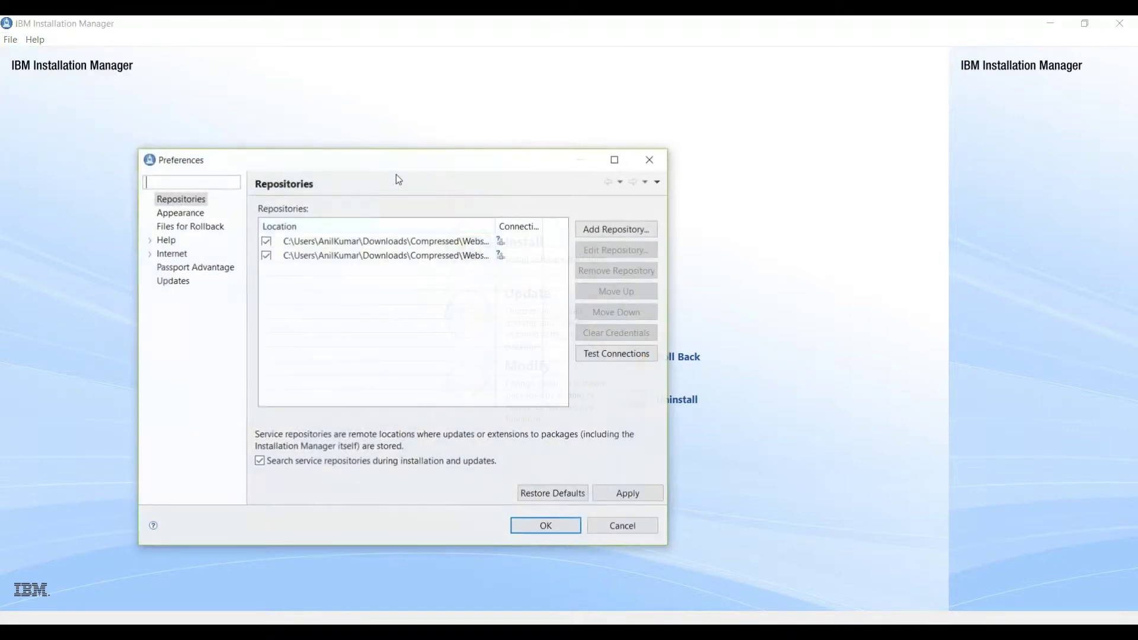
{"action": "left_click", "coordinate": [617, 228]}
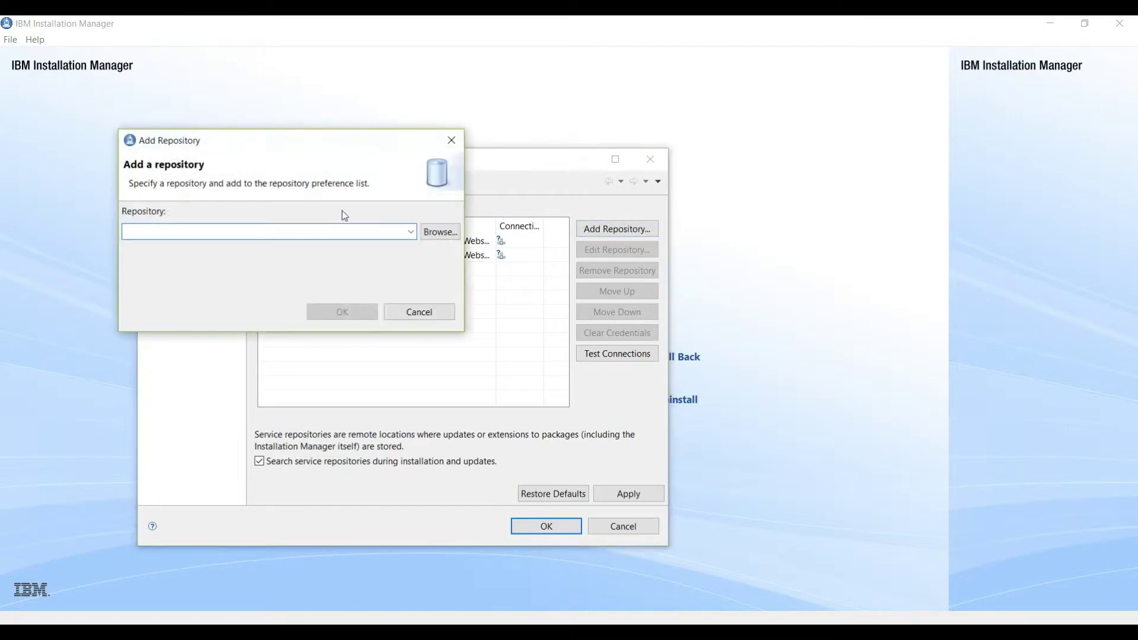
{"action": "left_click", "coordinate": [438, 230]}
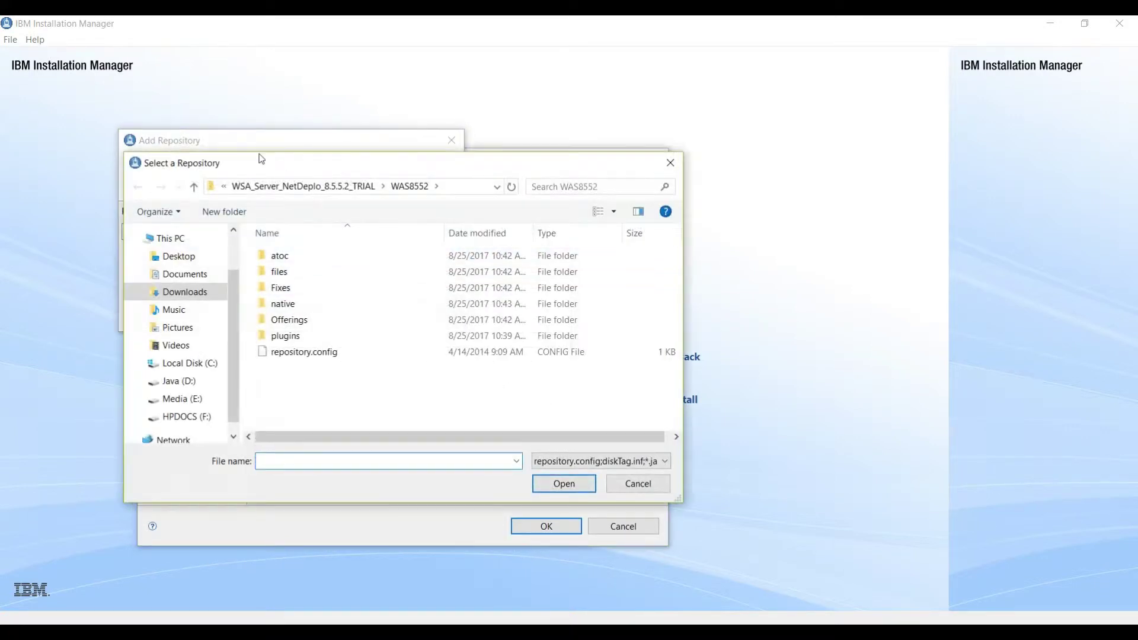
{"action": "key", "text": "alt+Up"}
{"action": "key", "text": "alt+Up"}
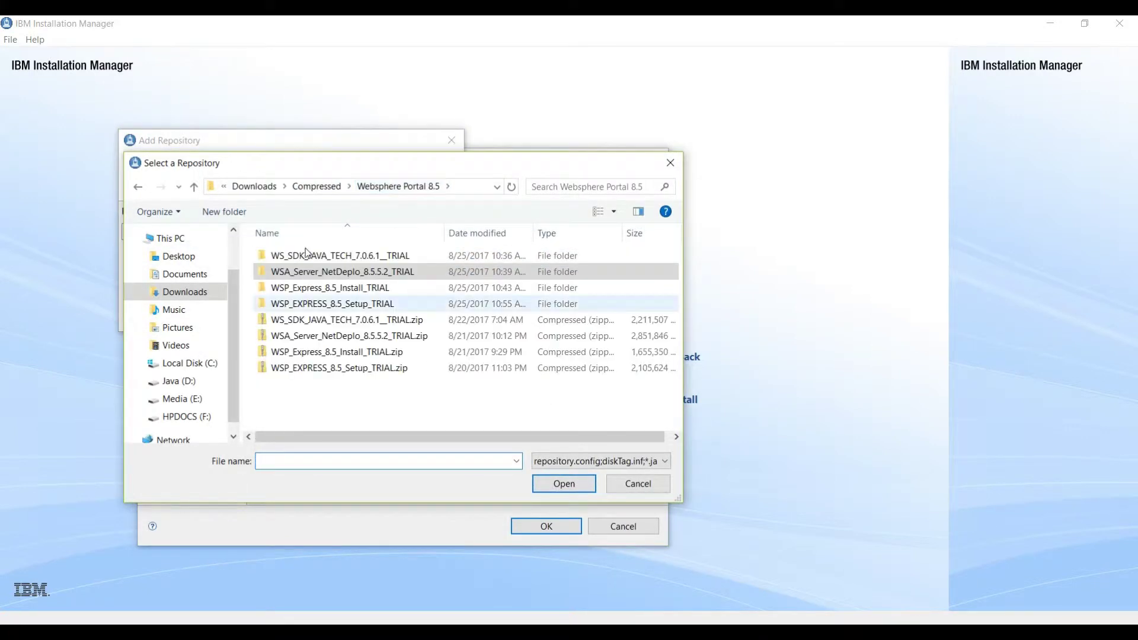
{"action": "key", "text": "Down"}
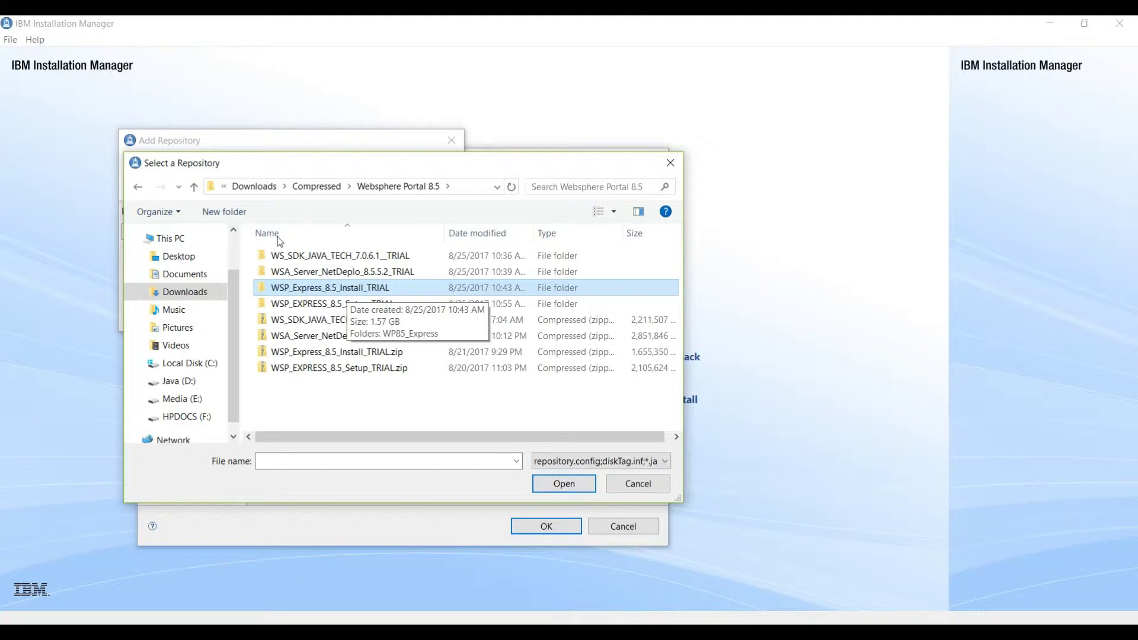
{"action": "key", "text": "Return"}
{"action": "key", "text": "Down"}
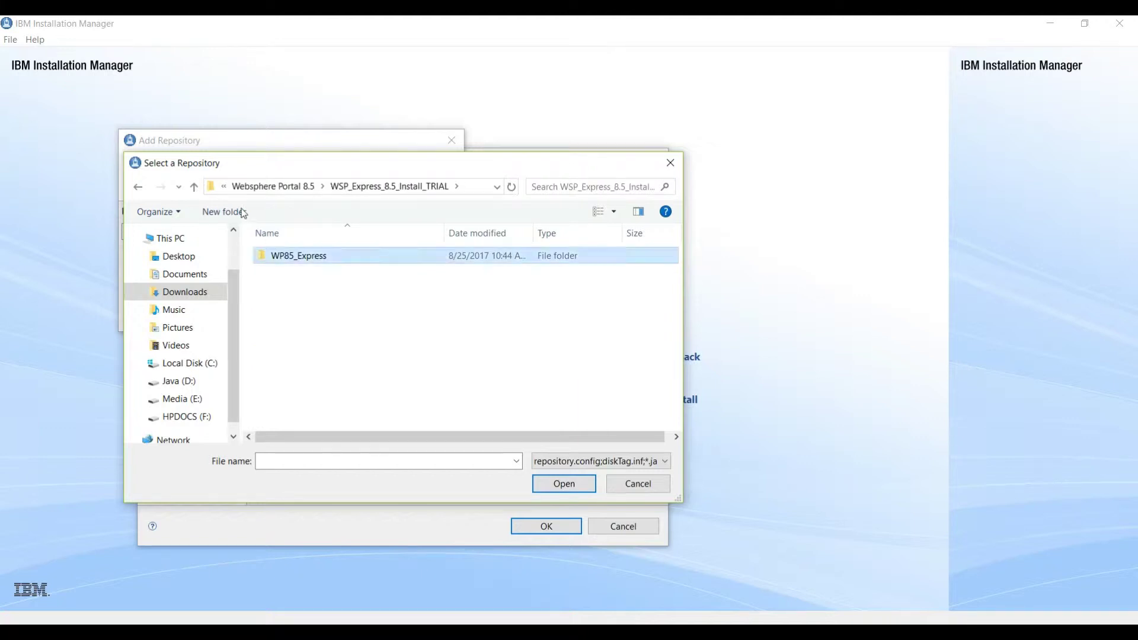
{"action": "key", "text": "Return"}
{"action": "key", "text": "End"}
{"action": "key", "text": "Return"}
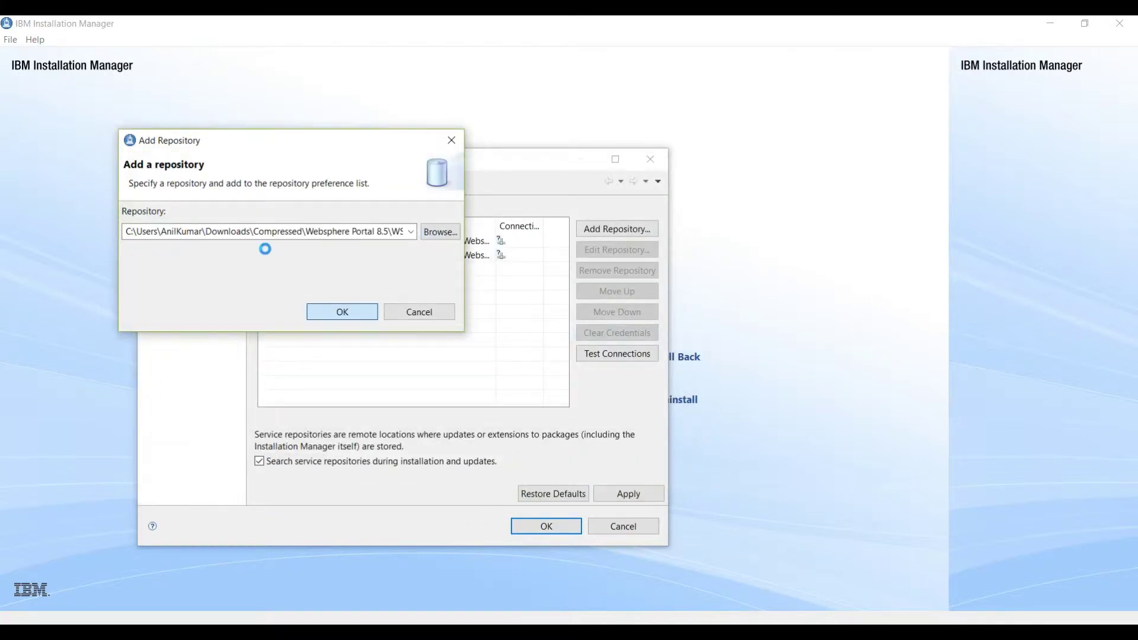
{"action": "key", "text": "Return"}
Step: Add the WSP_EXPRESS_8.5_Setup_TRIAL SETUP repository.config as a second repository and close Preferences
{"action": "key", "text": "Return"}
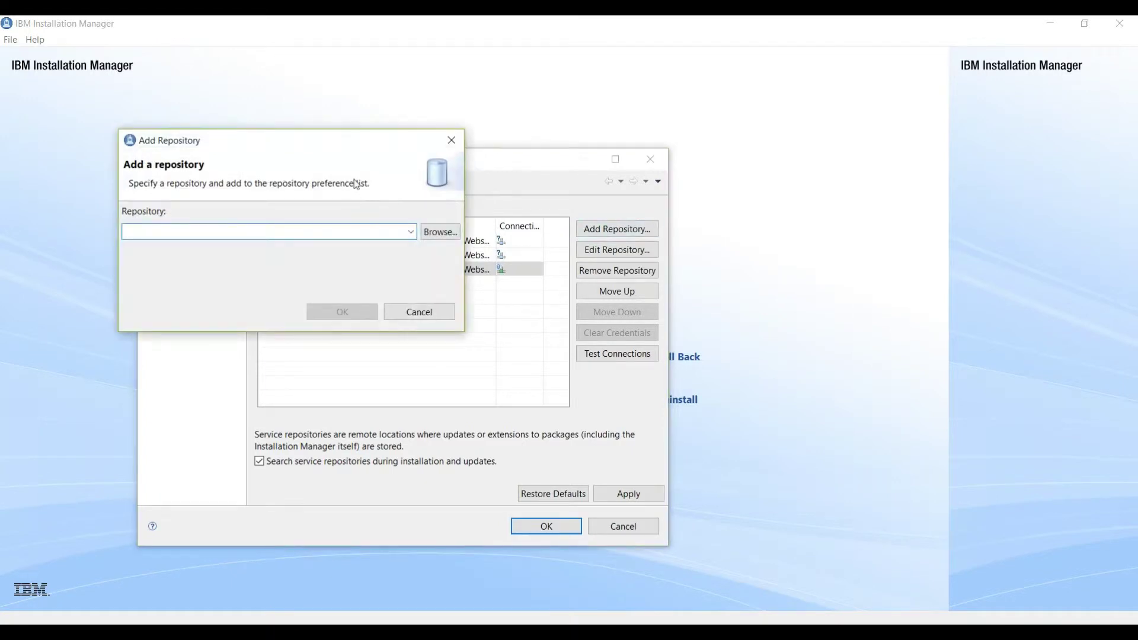
{"action": "key", "text": "Return"}
{"action": "key", "text": "alt+Up"}
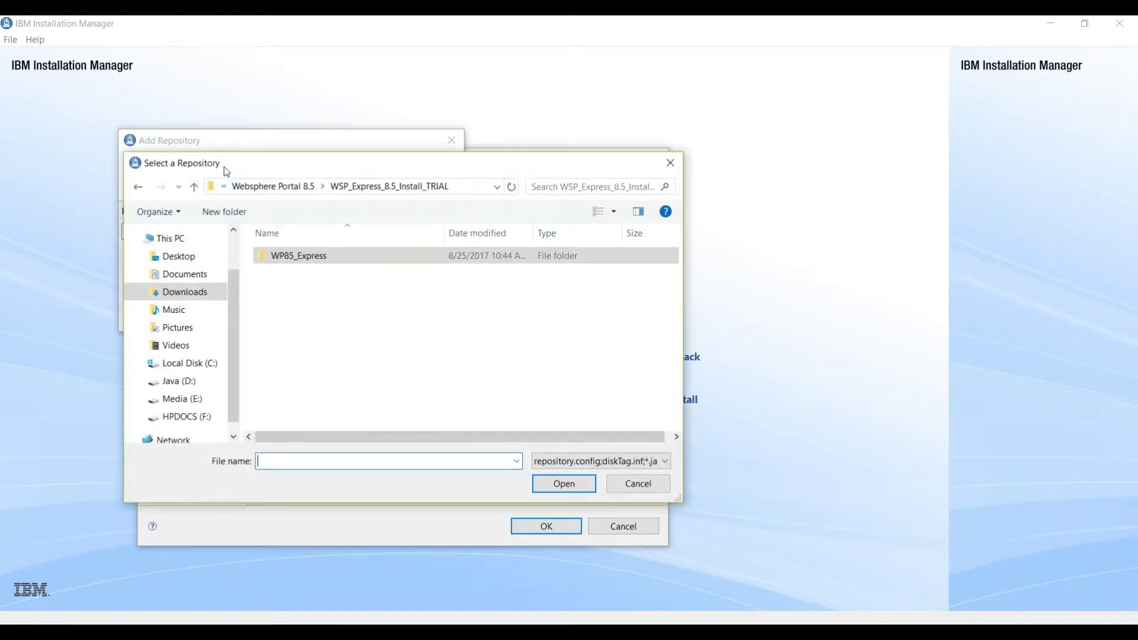
{"action": "key", "text": "alt+Up"}
{"action": "key", "text": "Down"}
{"action": "key", "text": "Return"}
{"action": "key", "text": "Return"}
{"action": "key", "text": "Down"}
{"action": "key", "text": "Down"}
{"action": "key", "text": "Down"}
{"action": "key", "text": "Down"}
{"action": "key", "text": "Down"}
{"action": "key", "text": "Down"}
{"action": "key", "text": "Return"}
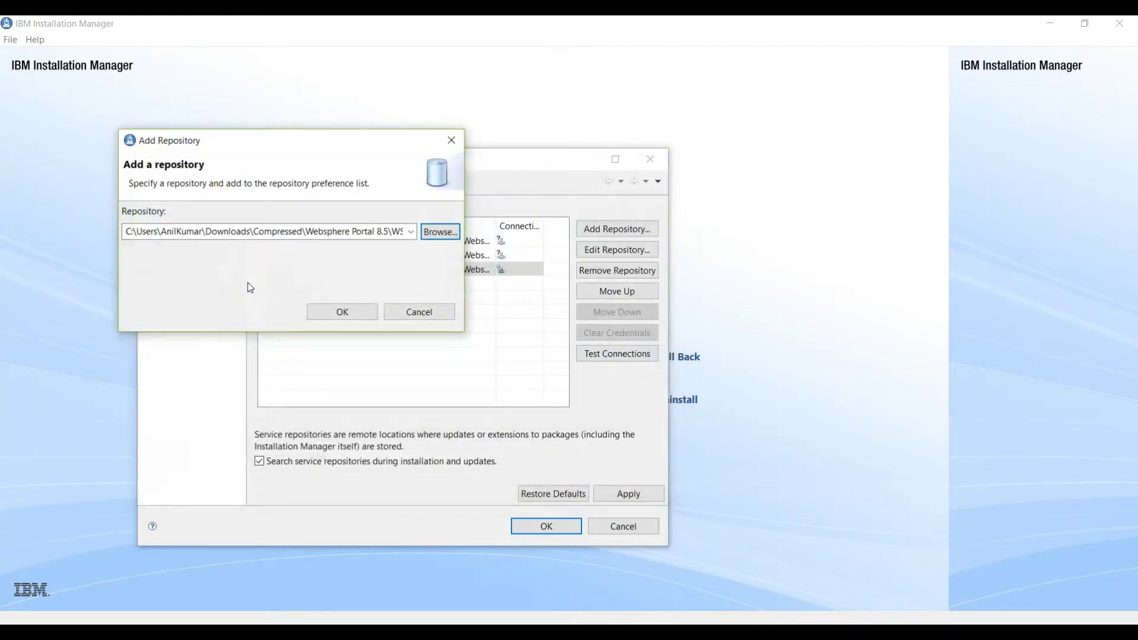
{"action": "key", "text": "Return"}
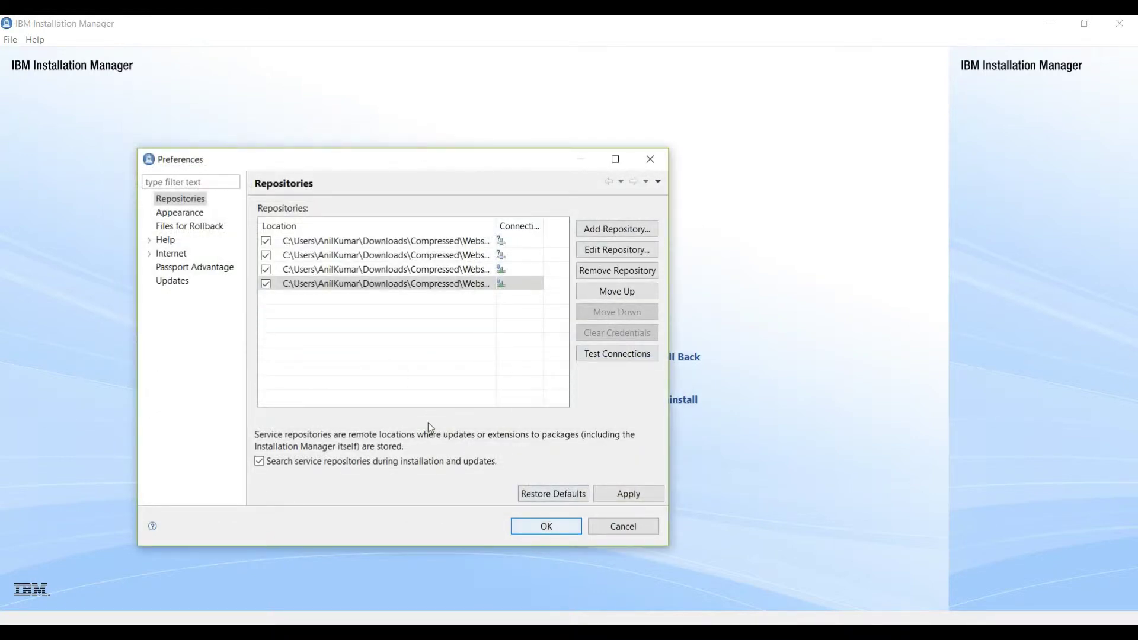
{"action": "key", "text": "Return"}
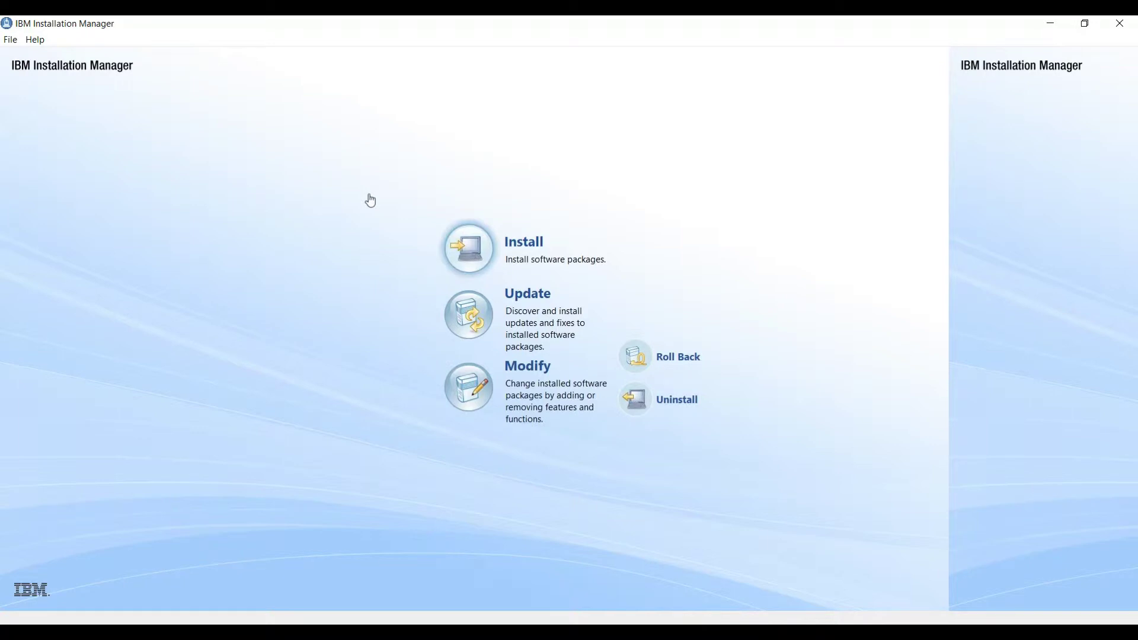
Step: Select IBM WebSphere Portal Express Version 8.5.0.0 for installation
{"action": "key", "text": "Return"}
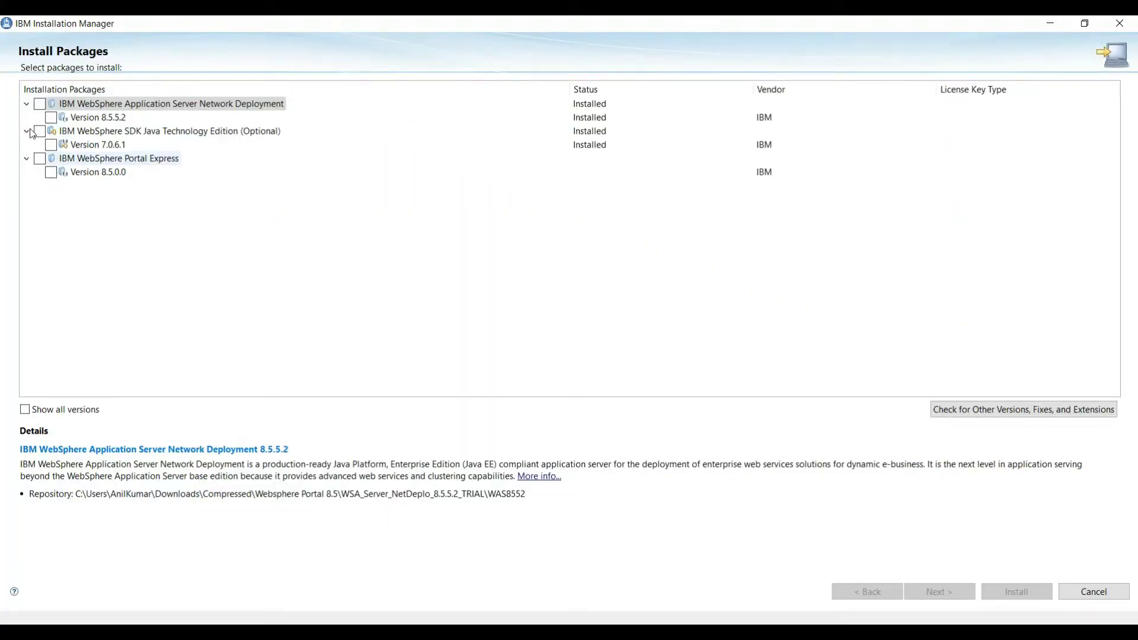
{"action": "key", "text": "Down"}
{"action": "key", "text": "Down"}
{"action": "key", "text": "Down"}
{"action": "key", "text": "Down"}
{"action": "key", "text": "space"}
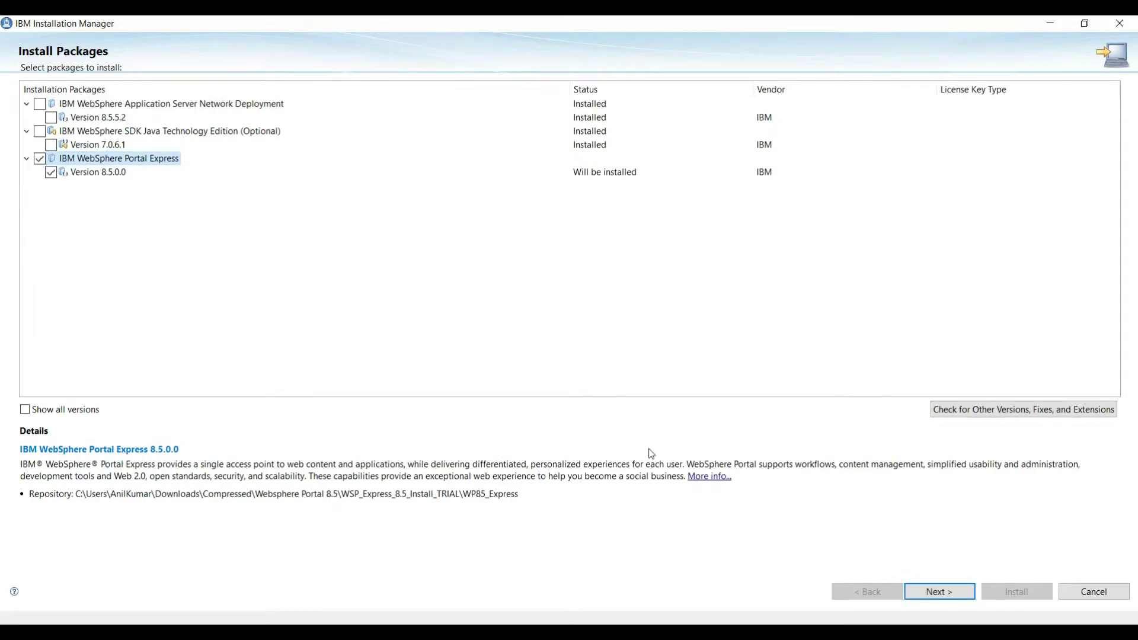
{"action": "key", "text": "Return"}
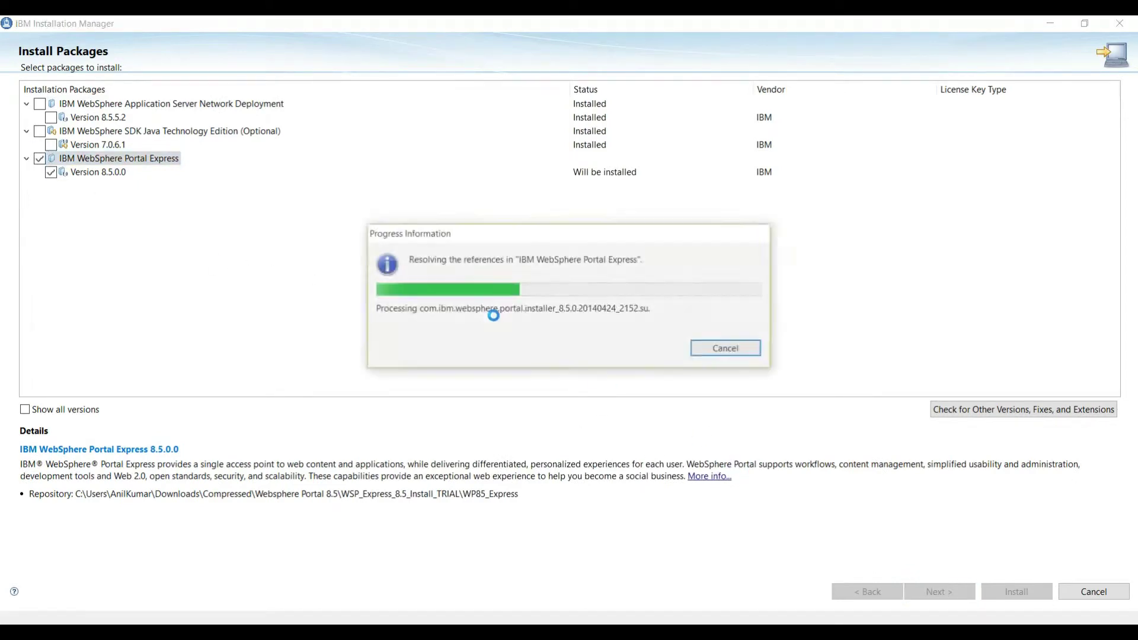
Step: Accept the license agreement and continue to the Location page as a new package group
{"action": "key", "text": "Return"}
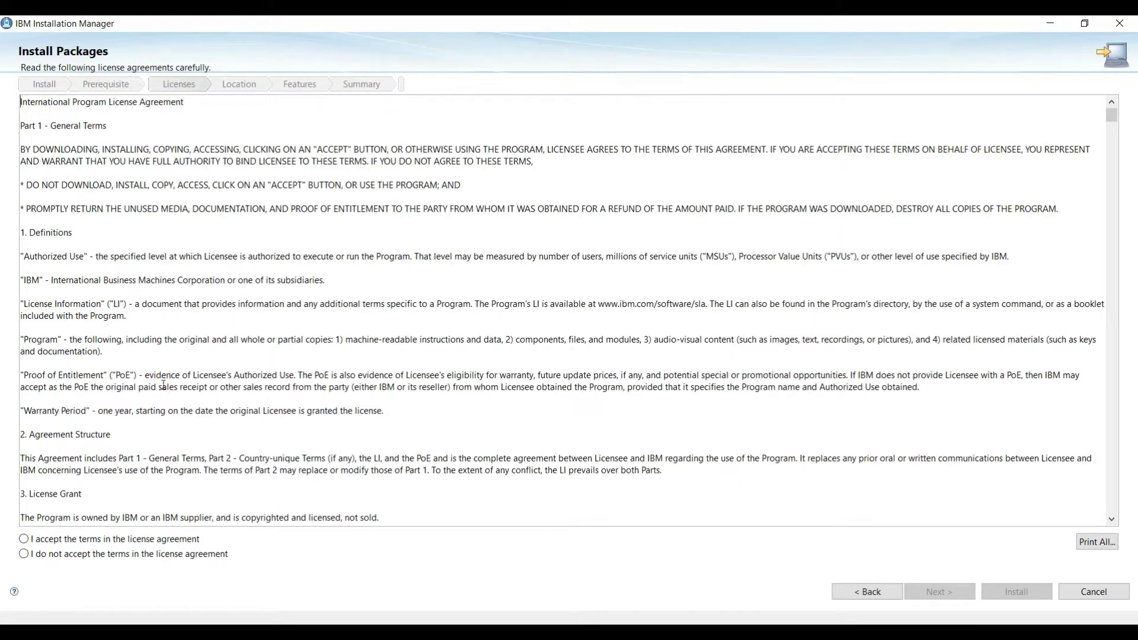
{"action": "key", "text": "alt+a"}
{"action": "key", "text": "Return"}
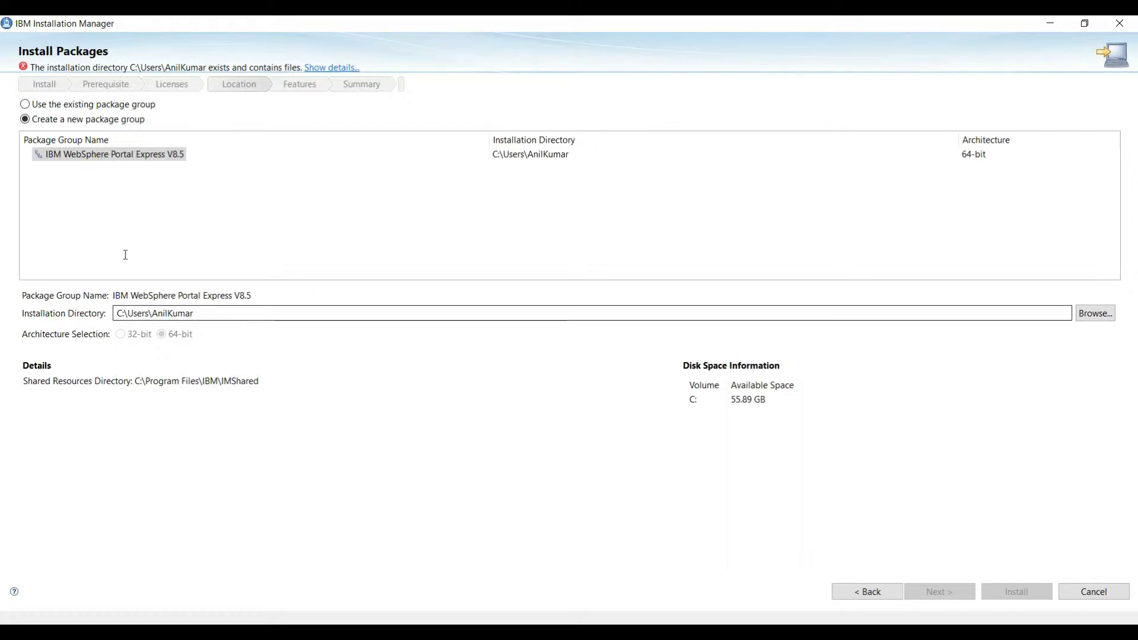
Step: Change the installation directory to C:\Program Files\IBM\WebSphere\PortalServer
{"action": "double_click", "coordinate": [160, 313]}
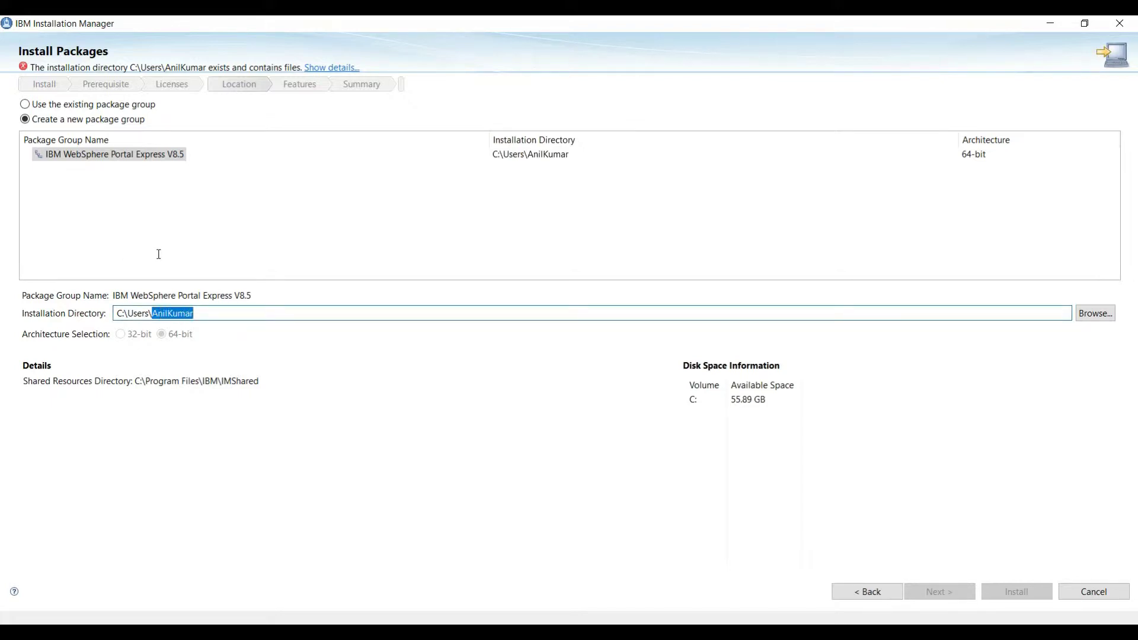
{"action": "key", "text": "ctrl+a"}
{"action": "type", "text": "C:\\Program Files\\IBM"}
{"action": "type", "text": "\\"}
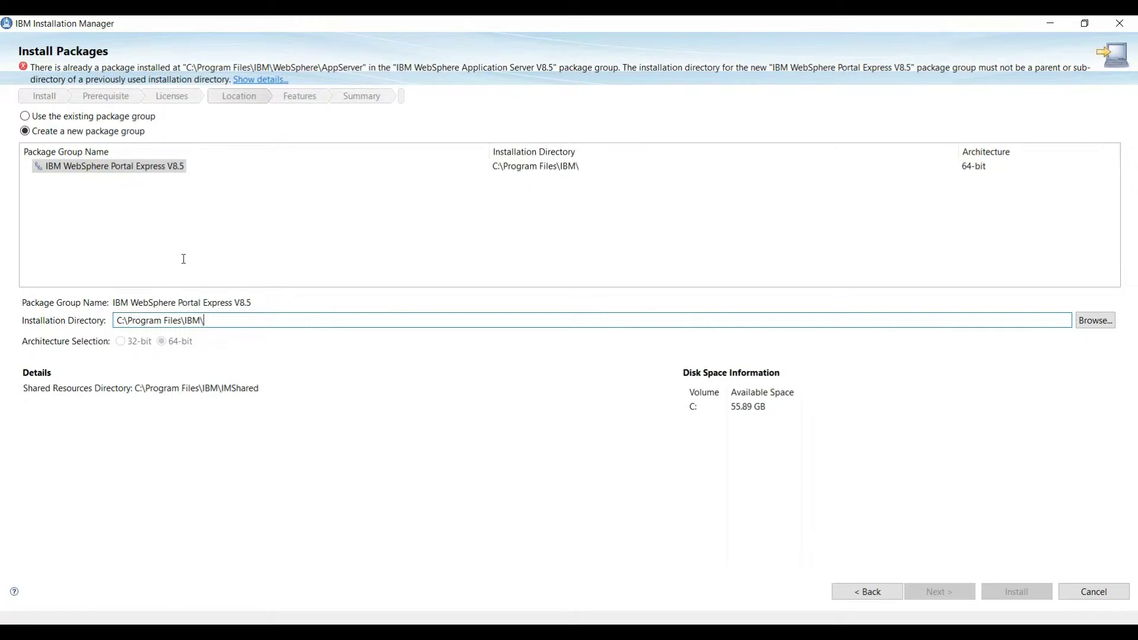
{"action": "type", "text": "Web"}
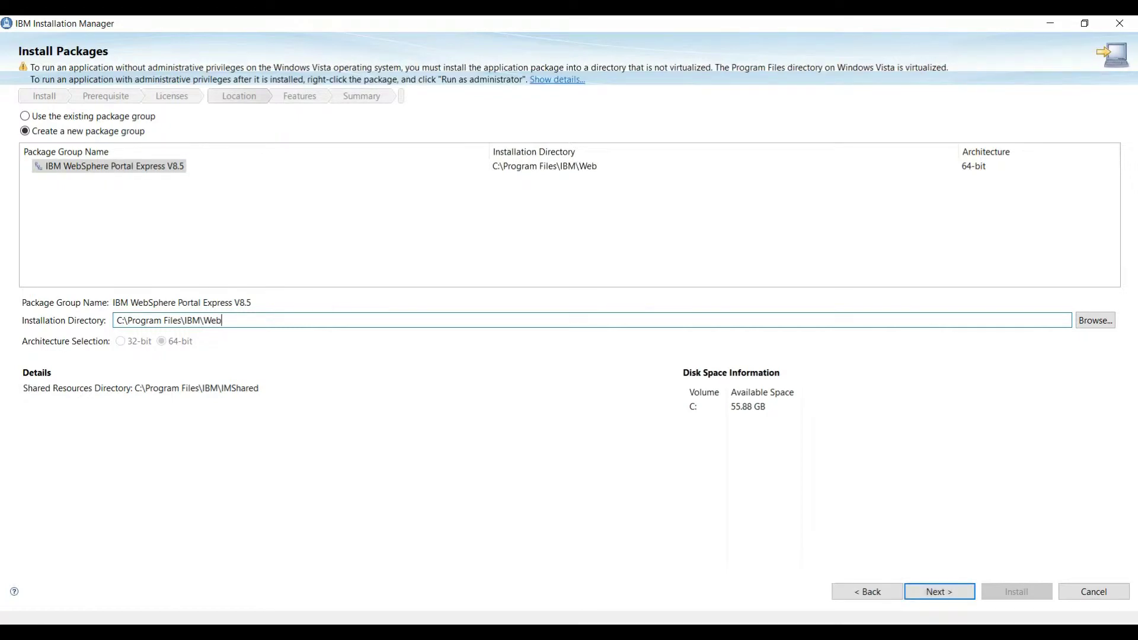
{"action": "type", "text": "Sphere"}
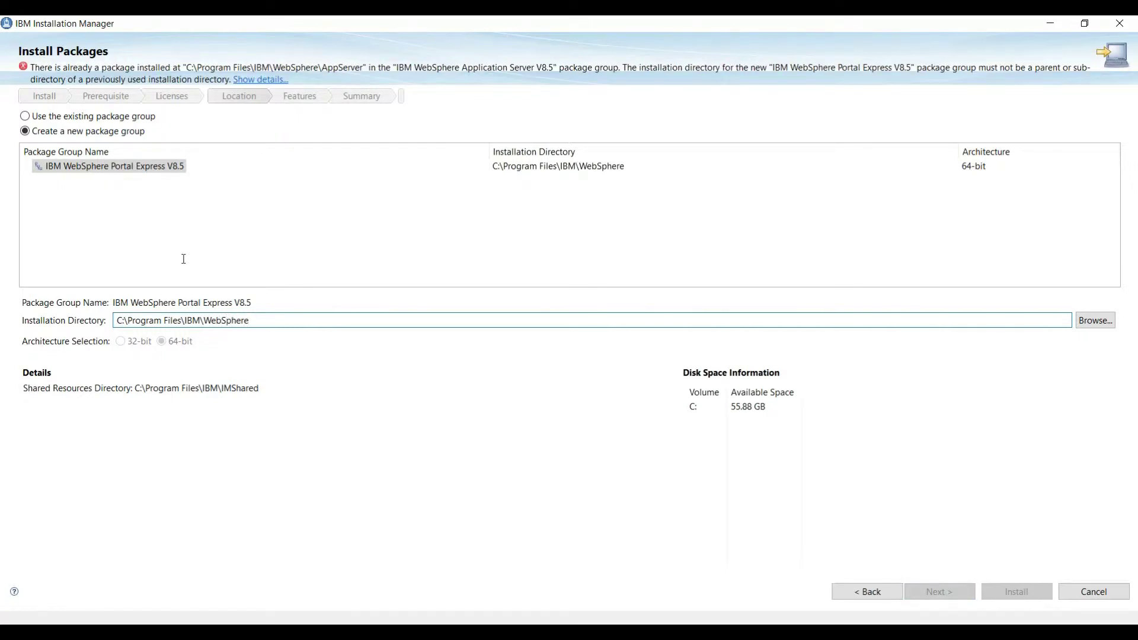
{"action": "type", "text": "\\Portel"}
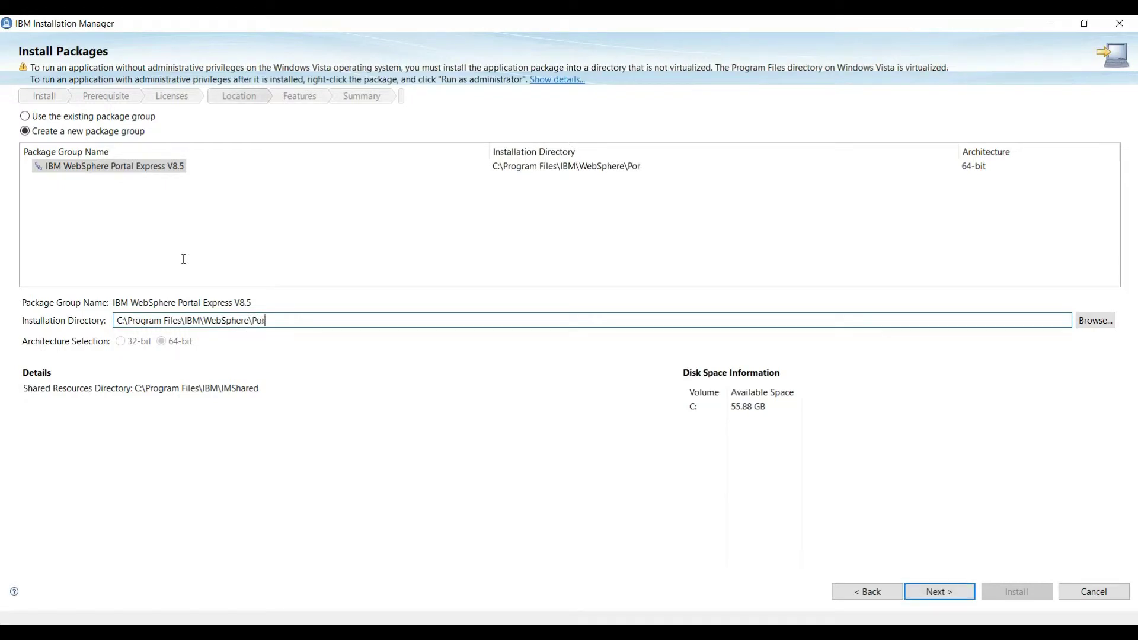
{"action": "key", "text": "BackSpace"}
{"action": "type", "text": "alServer"}
Step: Accept default features, dismiss the firewall alert, and choose C:\Program Files\IBM\WebSphere\AppServer as root
{"action": "key", "text": "Return"}
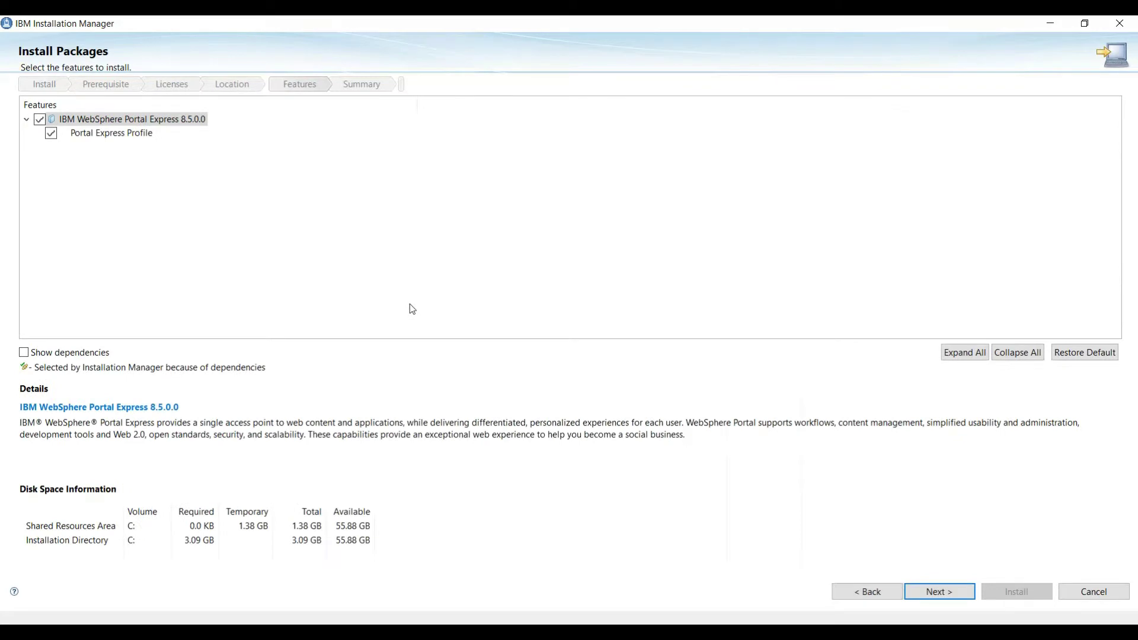
{"action": "key", "text": "Return"}
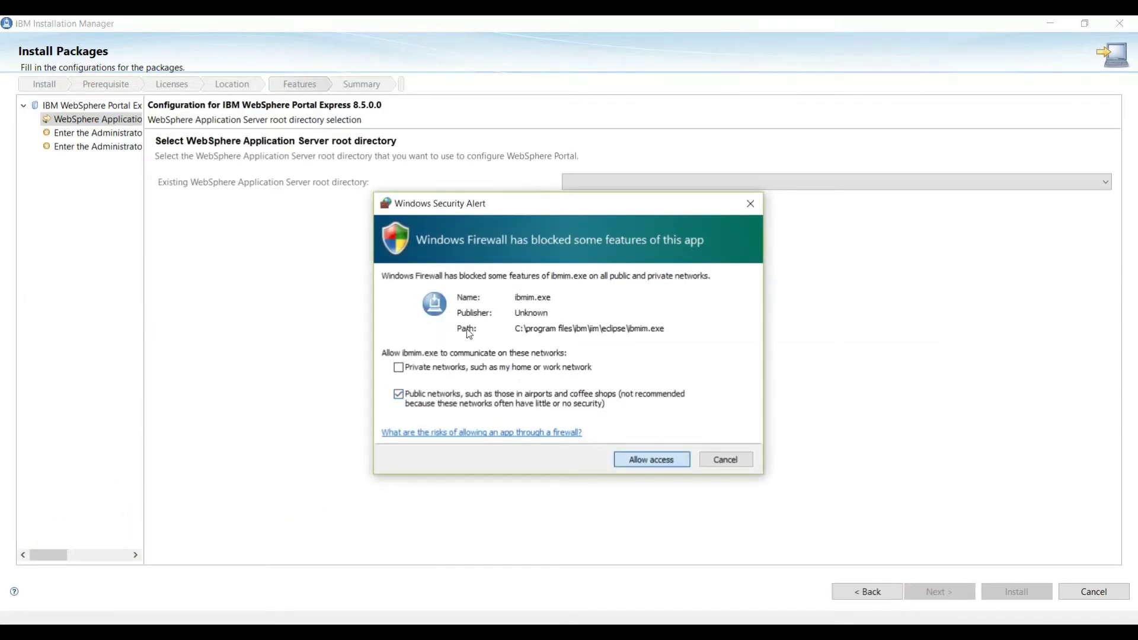
{"action": "key", "text": "Return"}
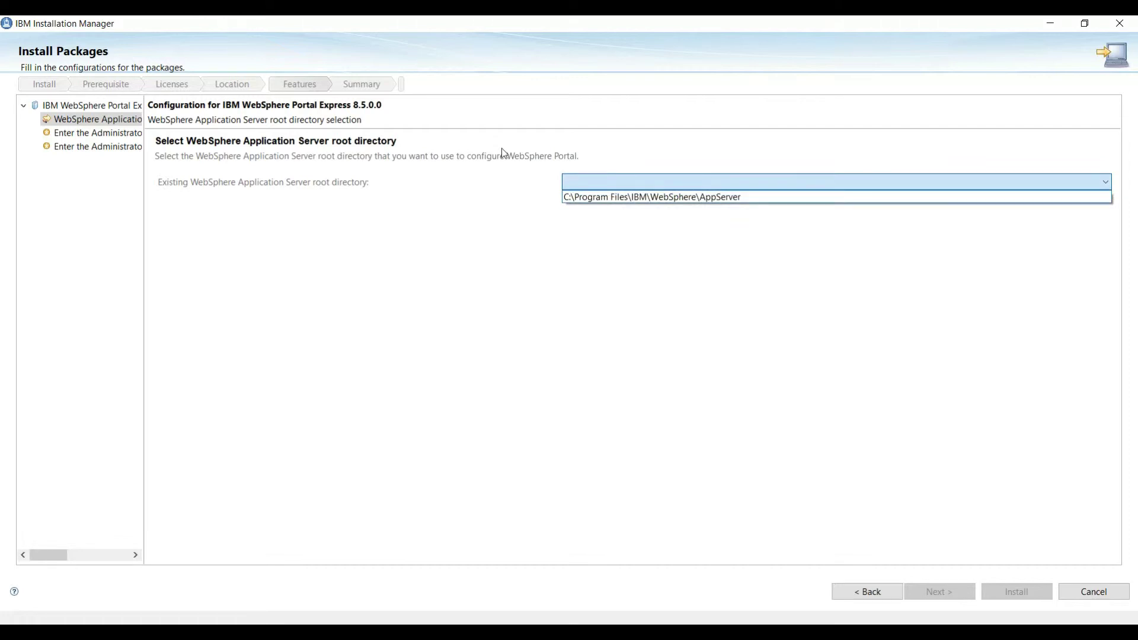
{"action": "key", "text": "Down"}
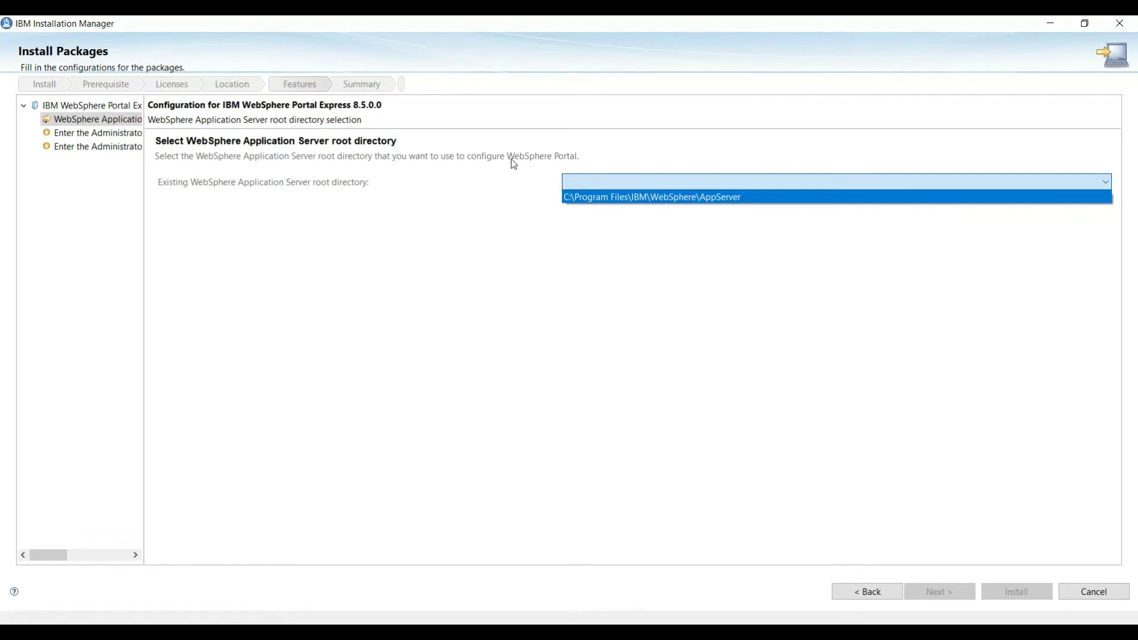
{"action": "key", "text": "Return"}
{"action": "key", "text": "Return"}
Step: Enter the Configuration Wizard administrator user ID and password
{"action": "left_click", "coordinate": [196, 189]}
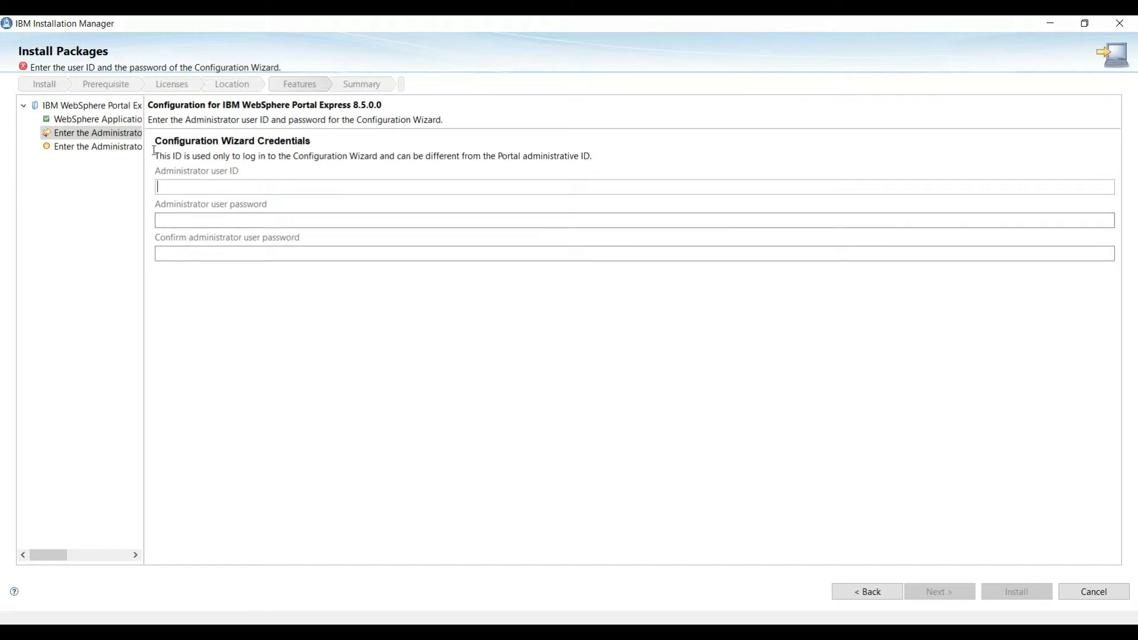
{"action": "type", "text": "admin"}
{"action": "key", "text": "Tab"}
{"action": "type", "text": "admin"}
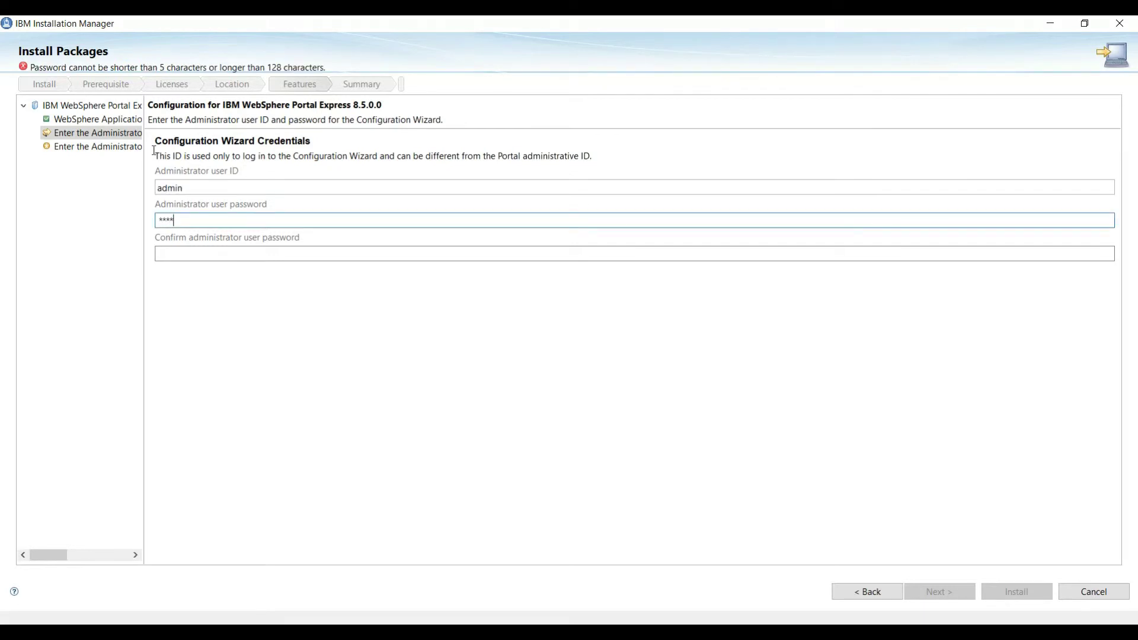
{"action": "type", "text": "admin"}
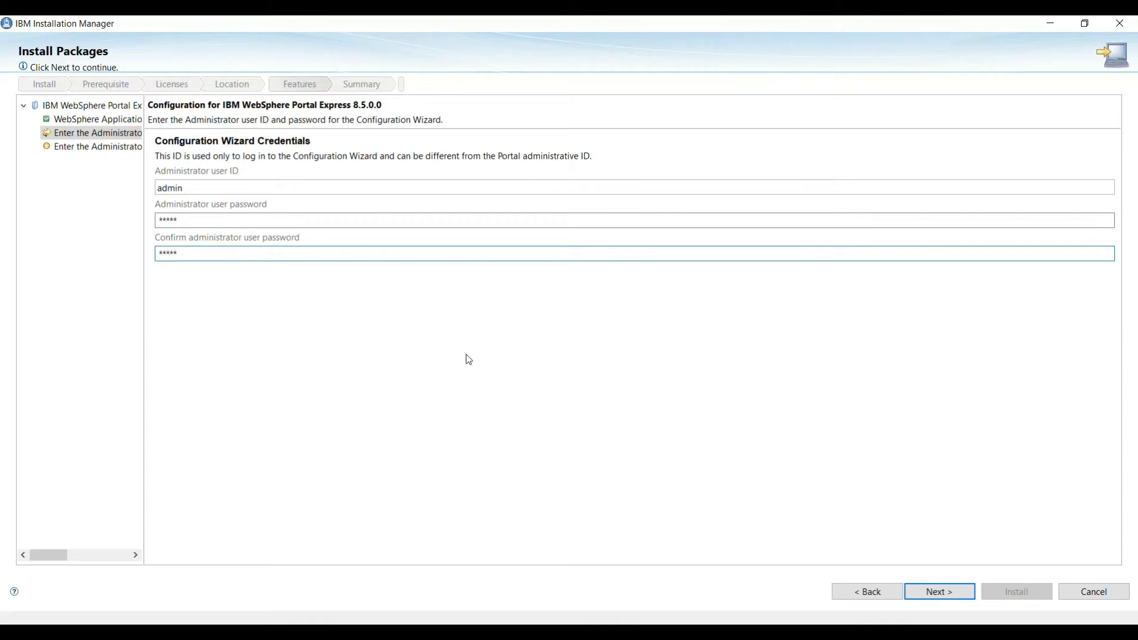
{"action": "key", "text": "Return"}
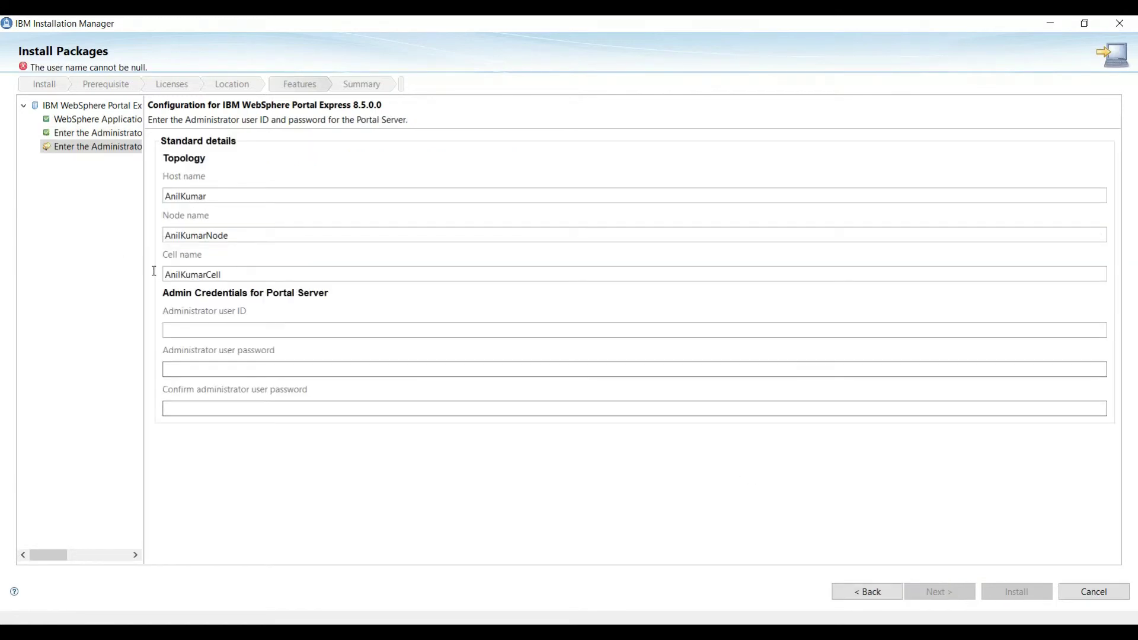
Step: Enter the Portal Server administrator user ID, password and confirmation, and proceed to Summary
{"action": "type", "text": "admin"}
{"action": "key", "text": "Tab"}
{"action": "type", "text": "admin"}
{"action": "key", "text": "Tab"}
{"action": "type", "text": "admin"}
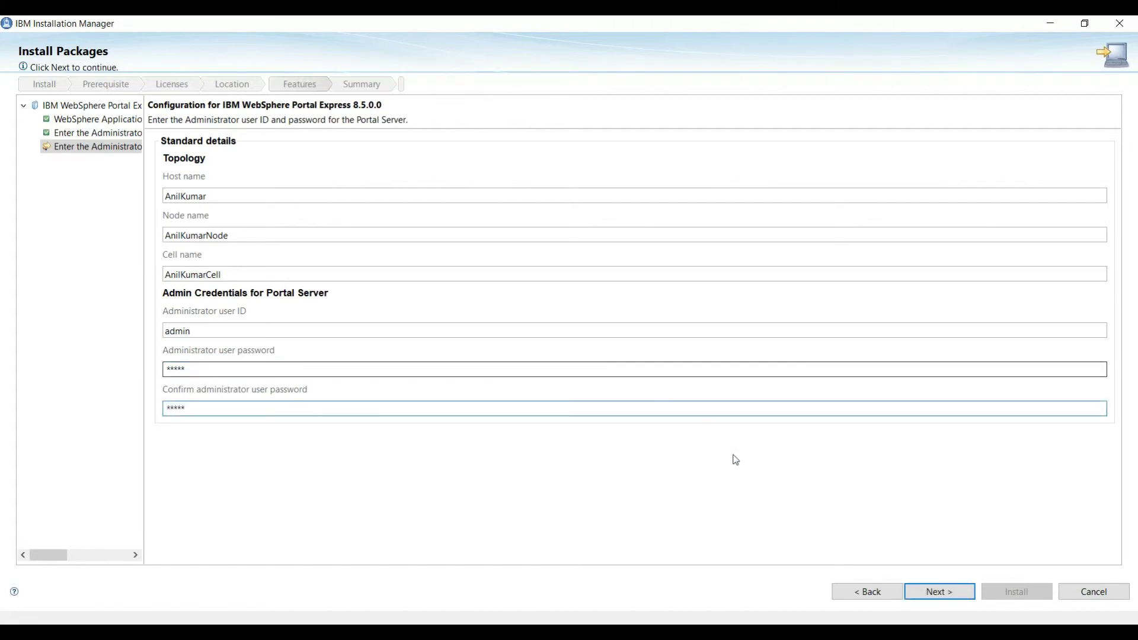
{"action": "key", "text": "Return"}
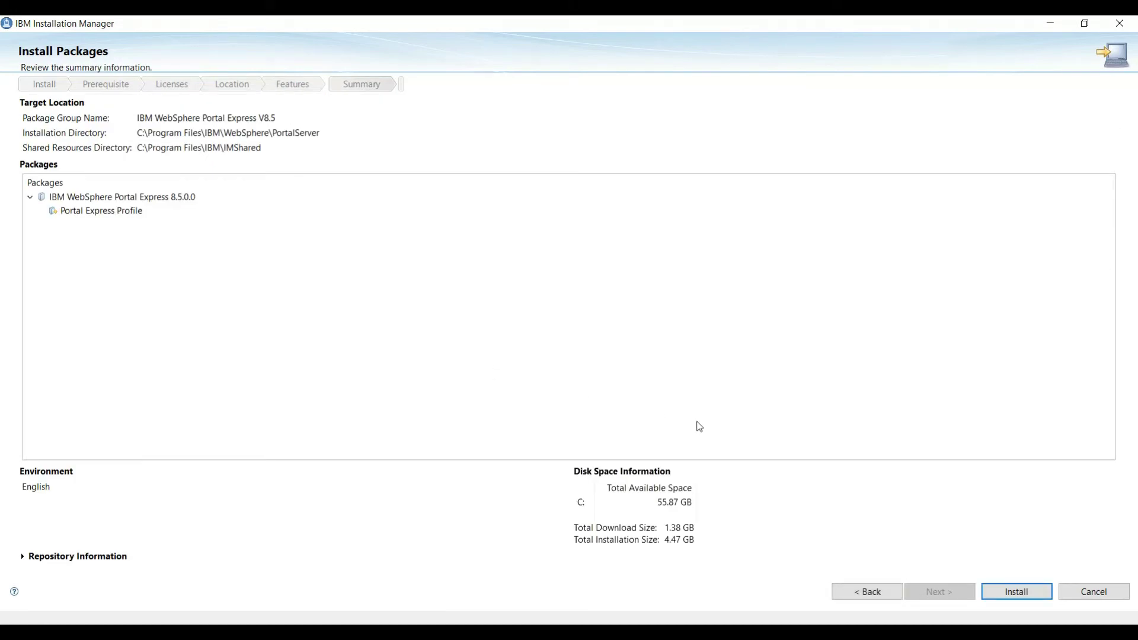
Step: Start the Portal Express V8.5 installation from the Summary page
{"action": "key", "text": "Return"}
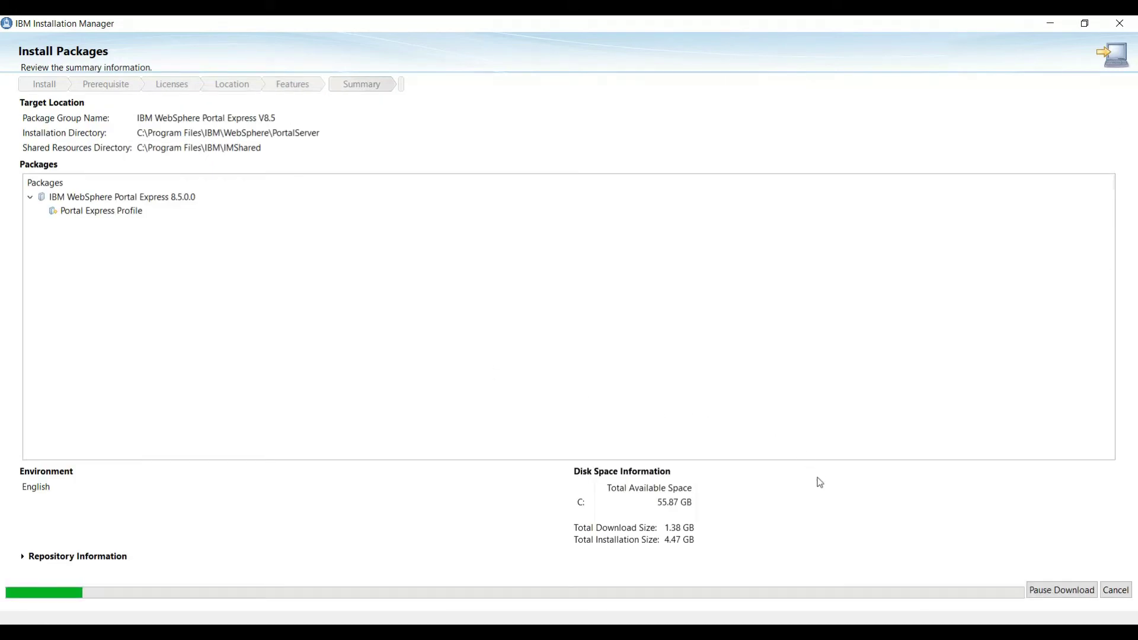